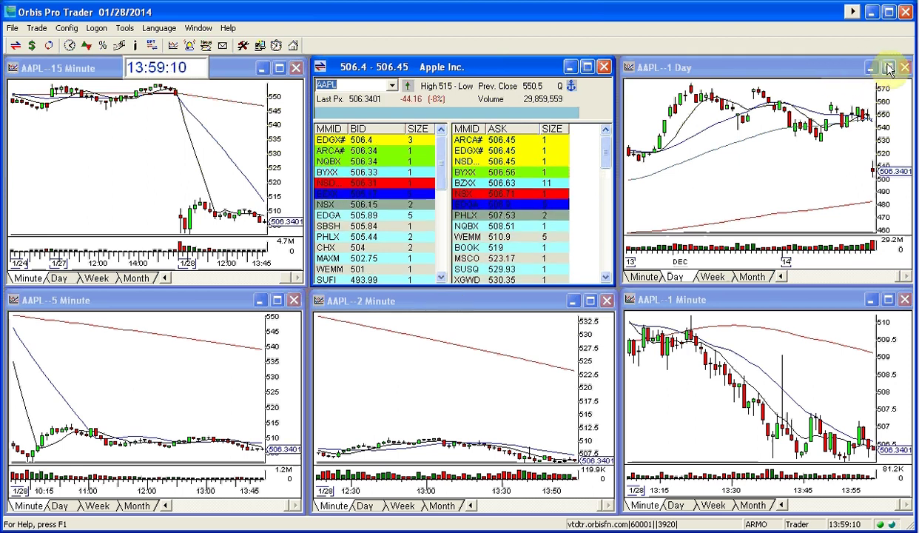
Enlarge the AAPL daily chart, extend its range back to 2011, inspect the August 2012 price levels with the crosshair, and restore the multi-chart layout.
double_click(858, 67)
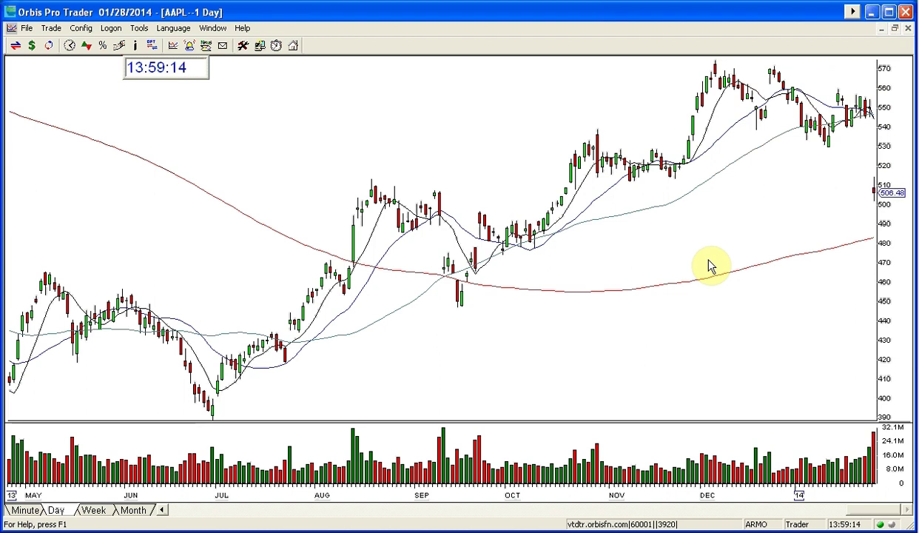
scroll(711, 266, down, 3)
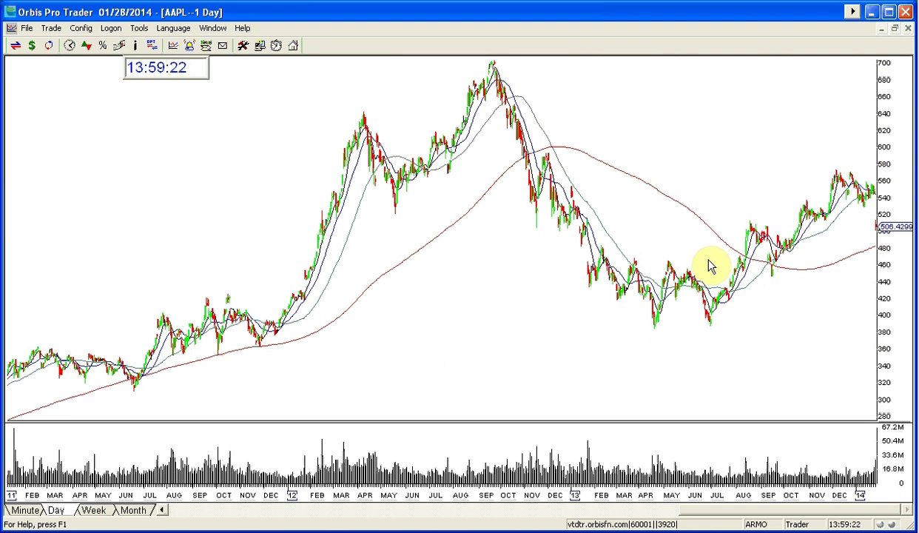
click(478, 157)
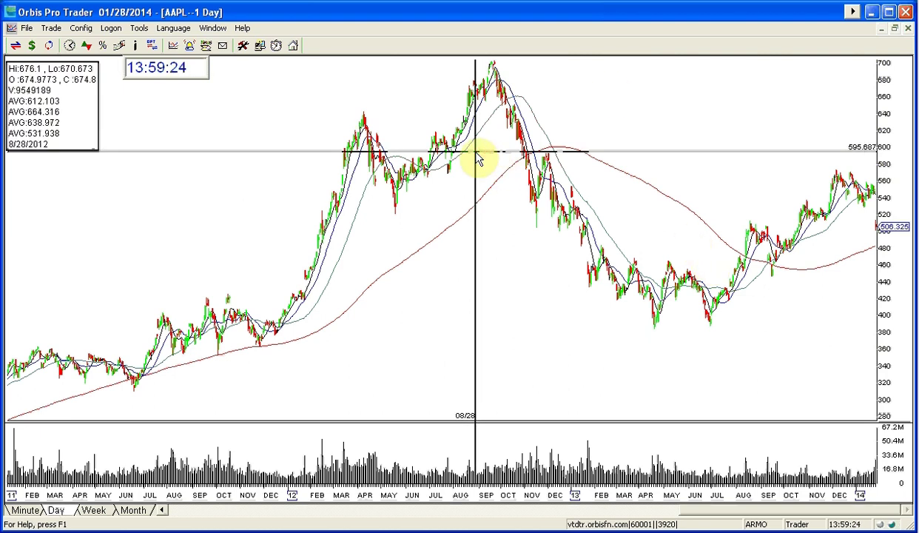
click(477, 157)
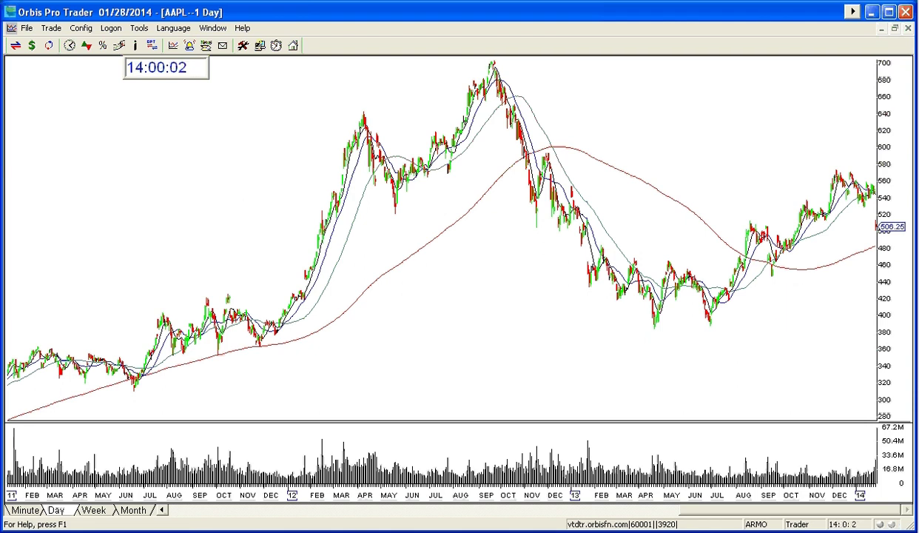
click(455, 159)
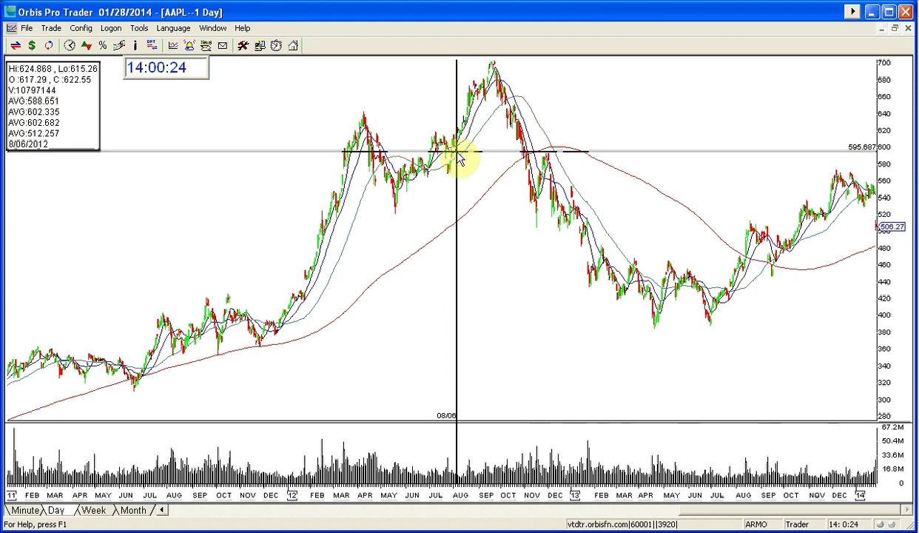
click(459, 157)
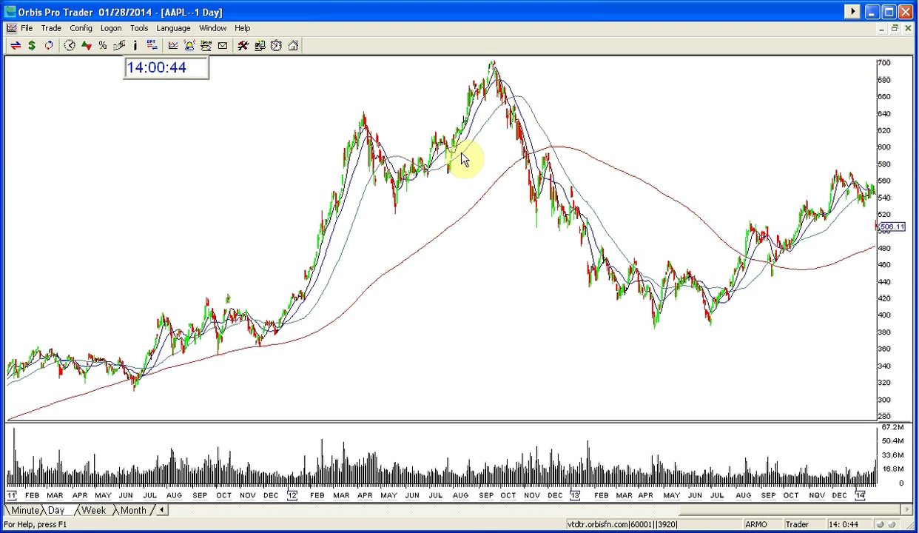
click(894, 28)
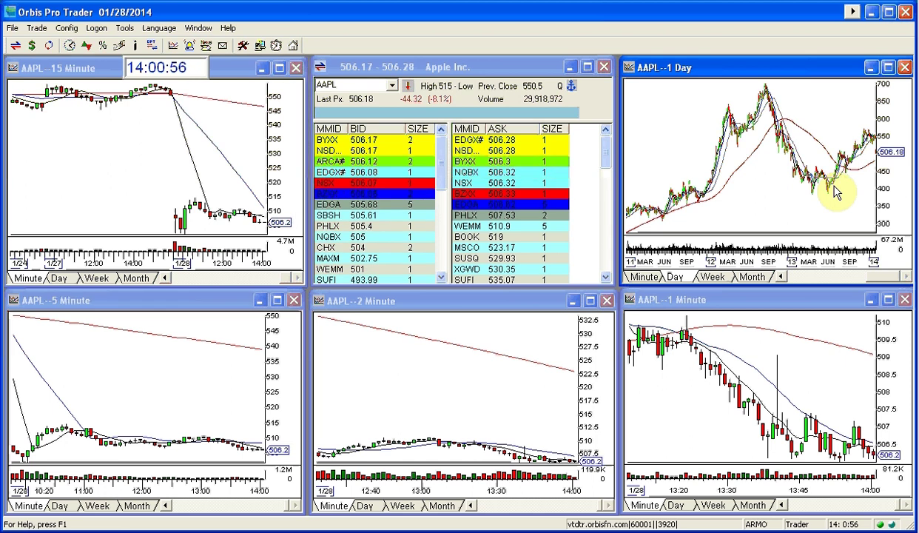
Enlarge the AAPL 5-minute chart, inspect the 1/28 candles after the opening gap with the crosshair, and return to the multi-chart layout.
click(278, 300)
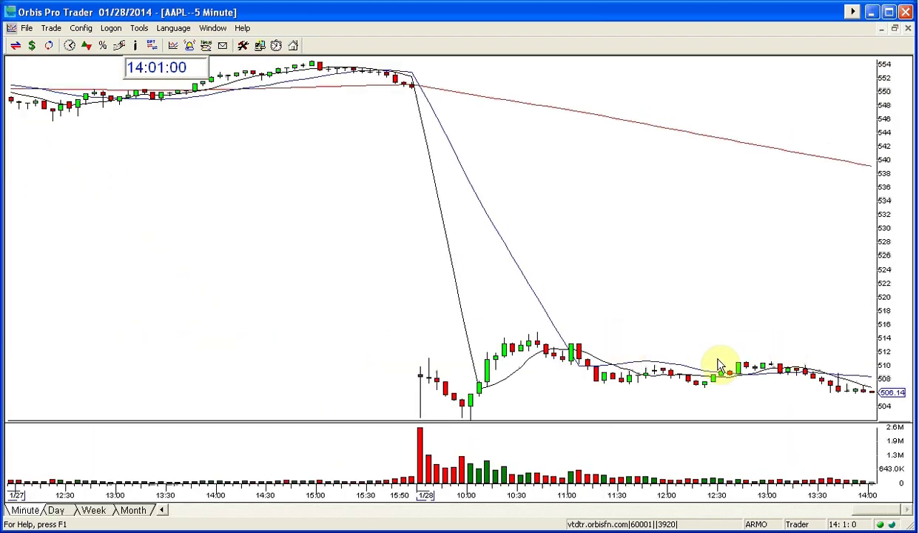
click(661, 365)
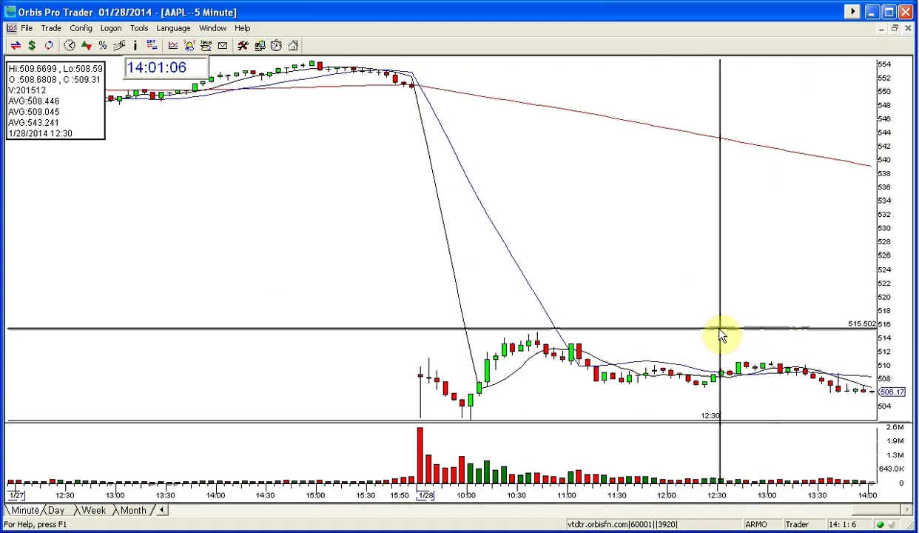
click(460, 276)
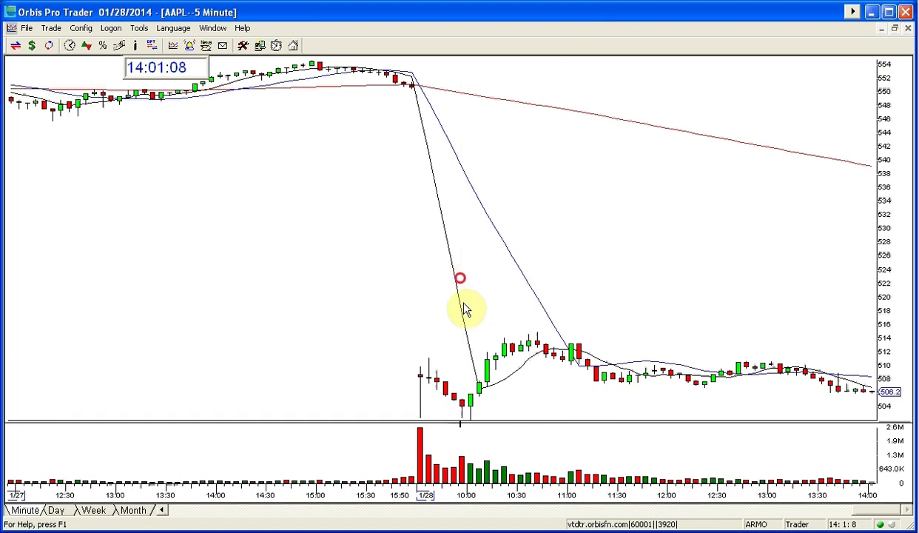
click(422, 327)
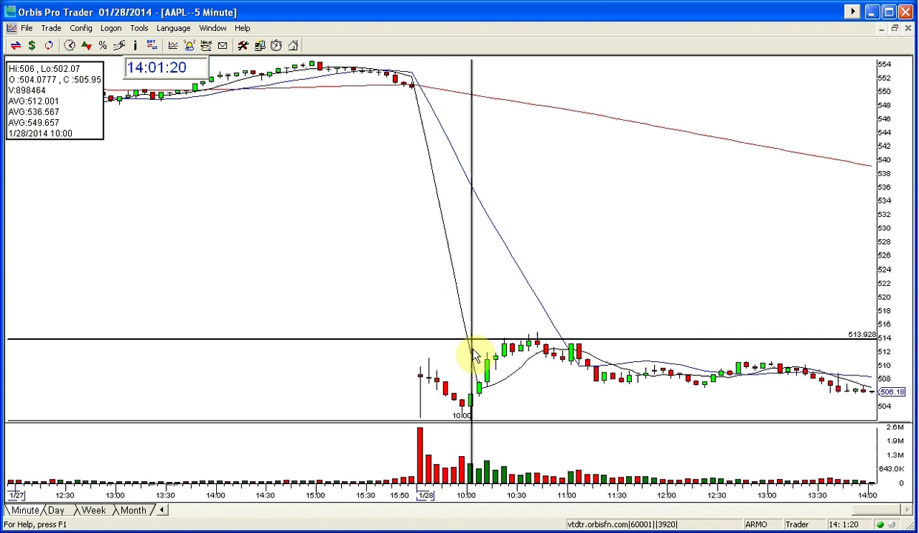
click(540, 282)
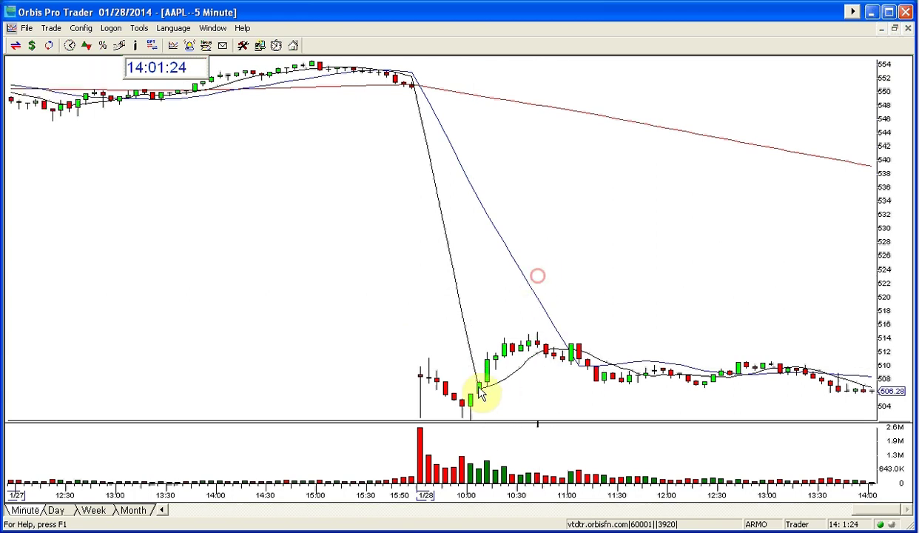
click(541, 311)
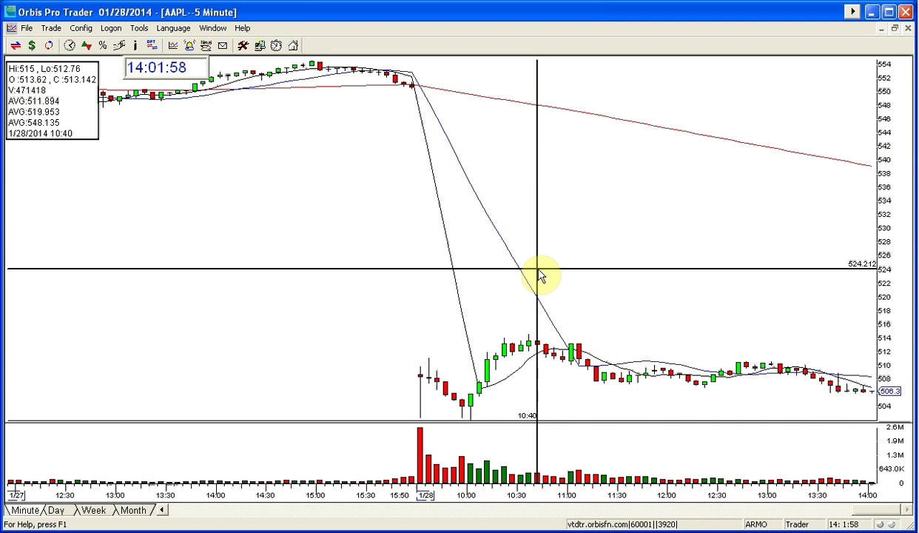
click(581, 275)
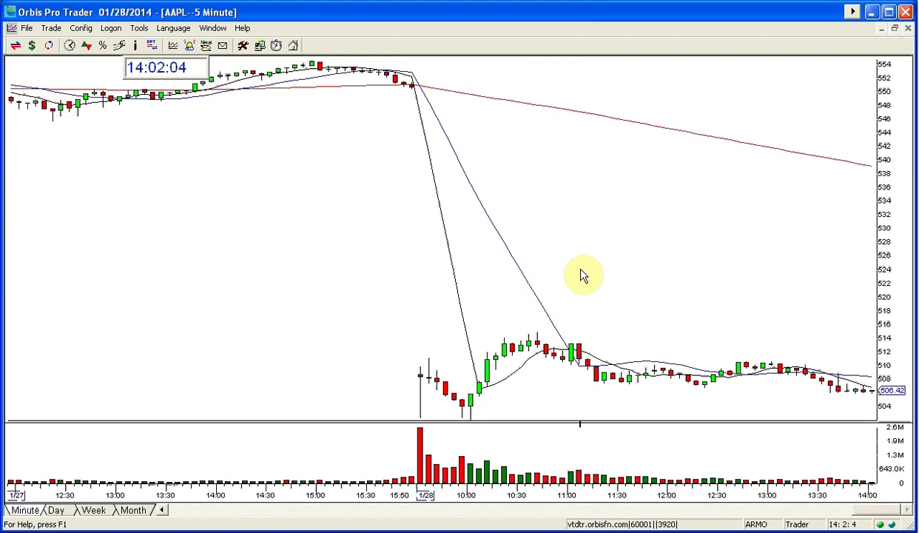
click(774, 323)
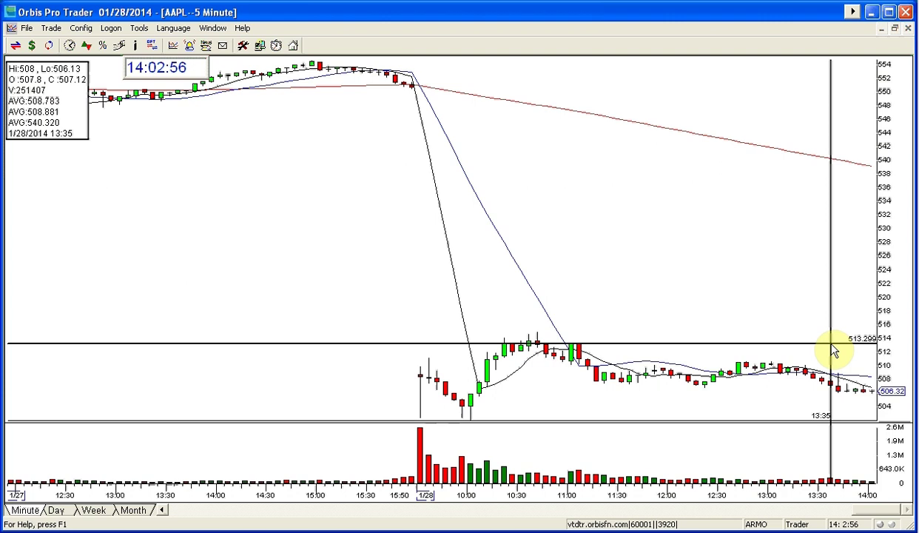
click(894, 28)
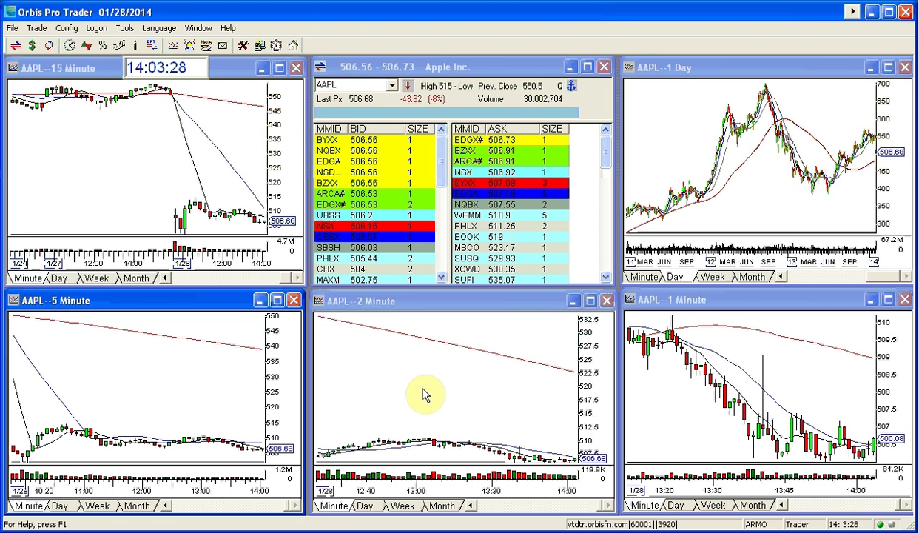
Enlarge the AAPL 1-minute chart, examine the candles around 13:38 to 13:40 with the crosshair, and return to the multi-chart layout.
click(888, 300)
scroll(681, 323, down, 3)
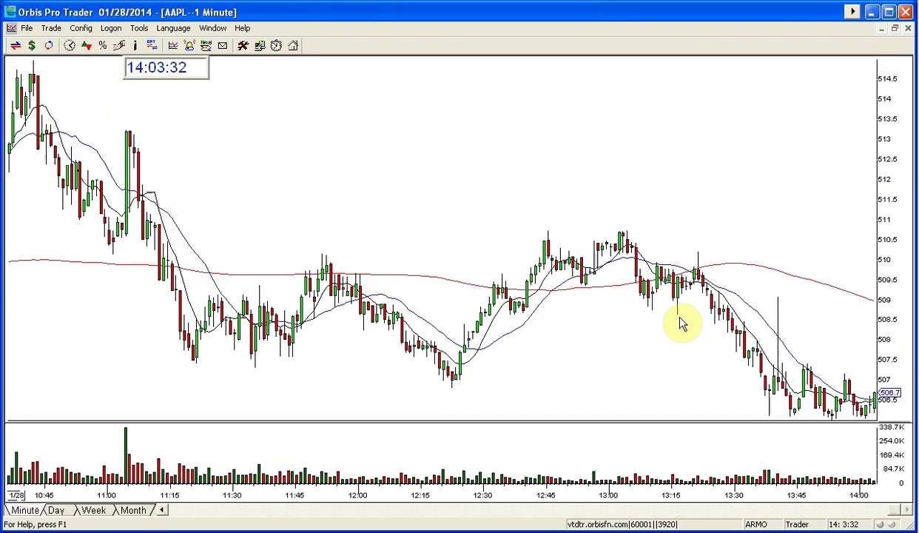
click(631, 287)
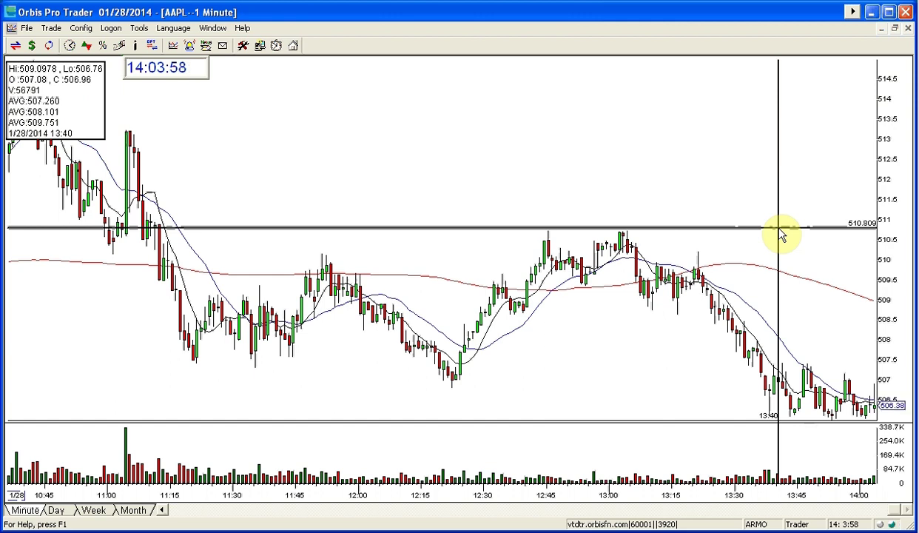
drag(782, 234, 770, 239)
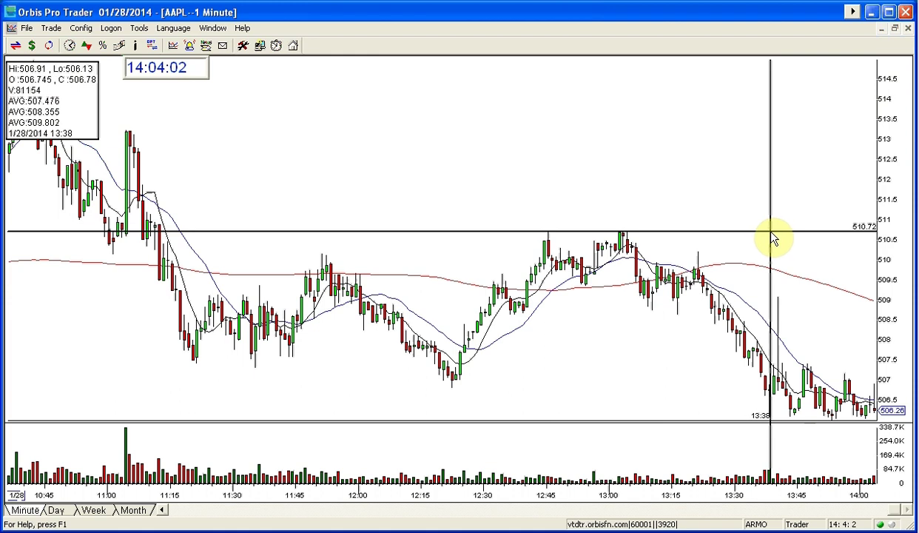
drag(773, 239, 765, 232)
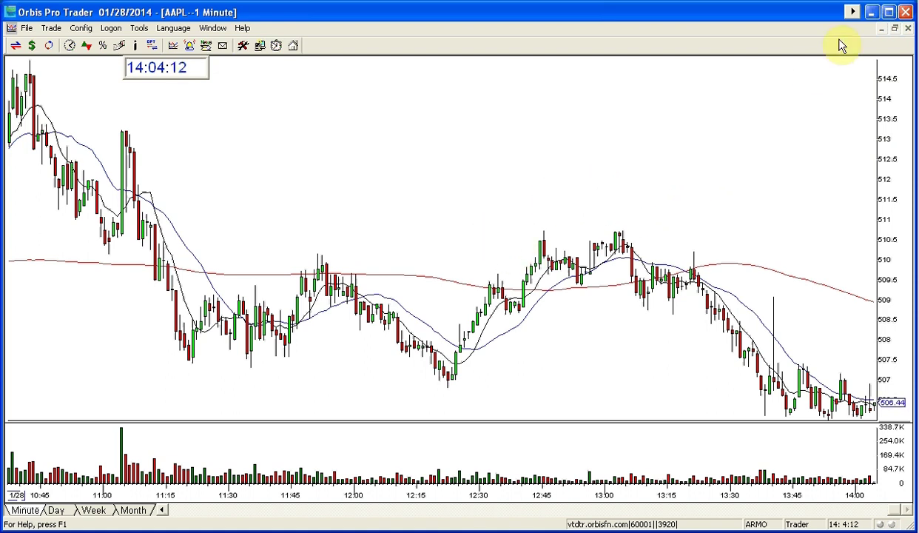
click(895, 27)
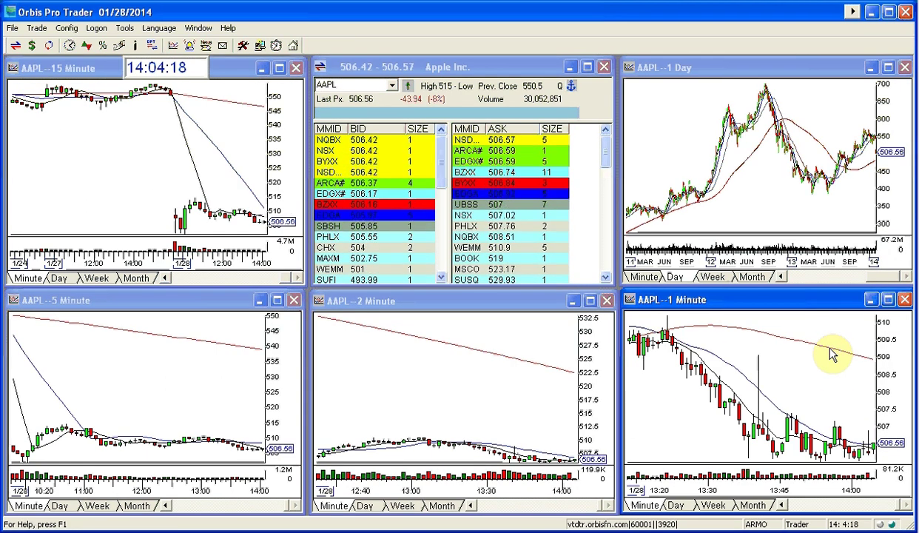
Narrow the AAPL daily chart to the most recent months and enlarge it to examine the latest price gap.
click(837, 210)
scroll(837, 213, up, 3)
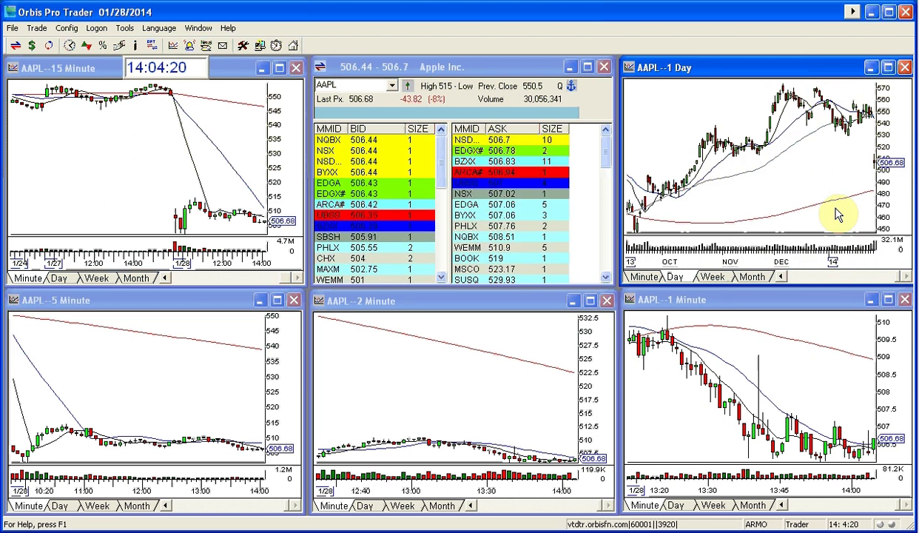
scroll(837, 214, up, 2)
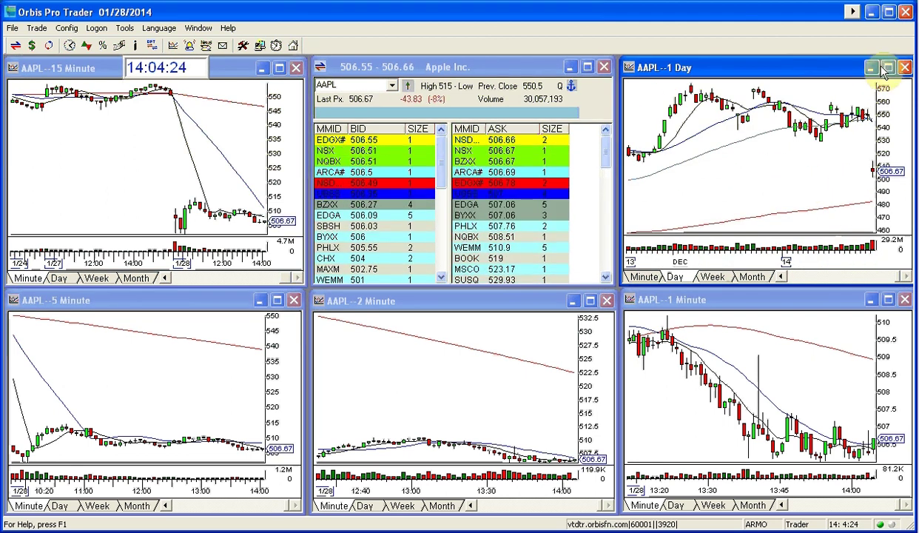
double_click(858, 67)
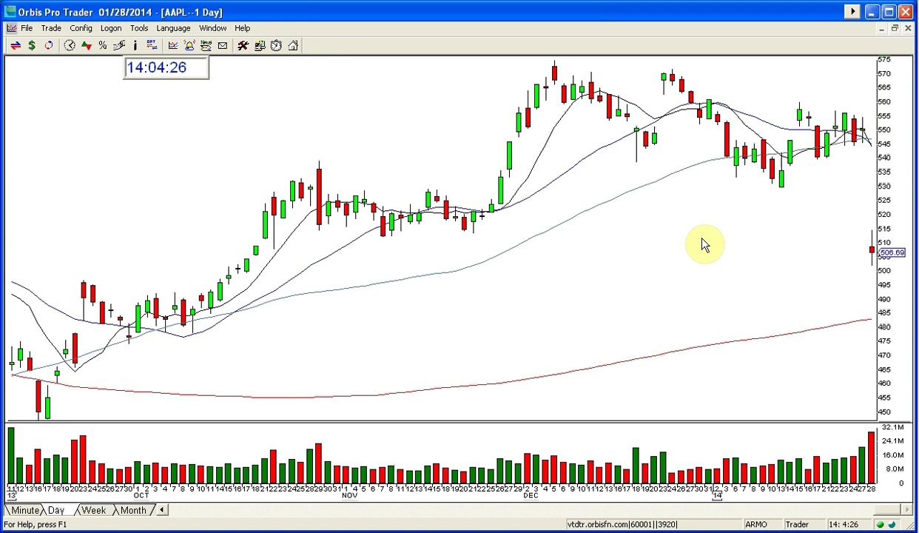
Extend the AAPL daily chart's history back to 2007 and inspect the price levels around March 2011 and June 2013 with the crosshair.
scroll(702, 239, down, 4)
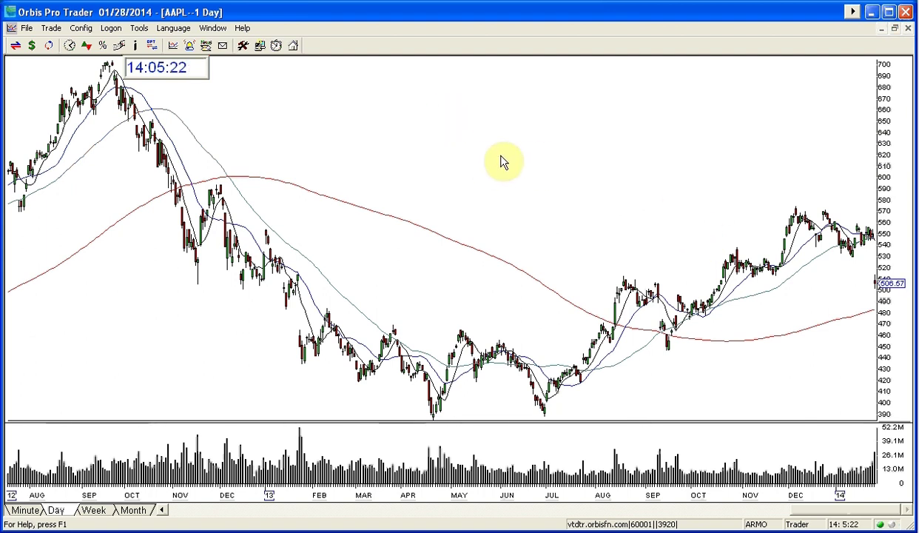
scroll(504, 163, down, 2)
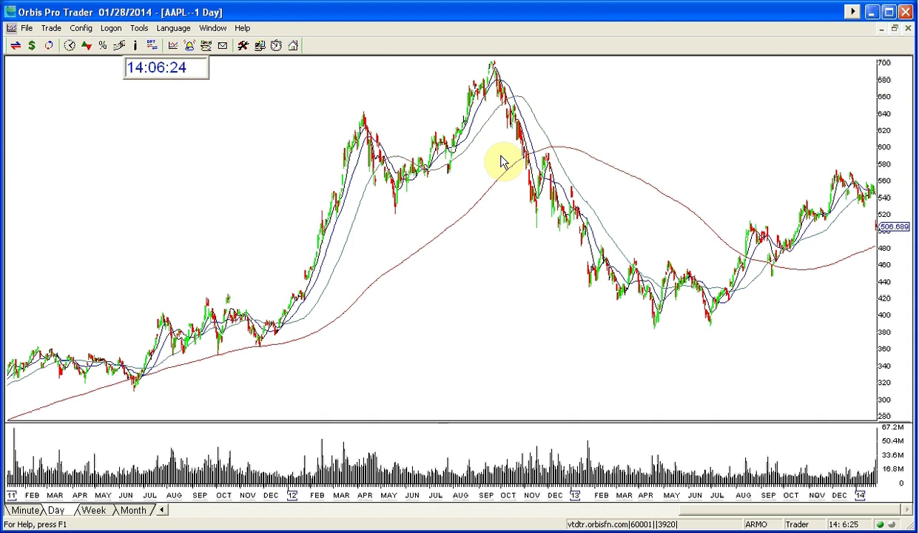
scroll(501, 162, down, 3)
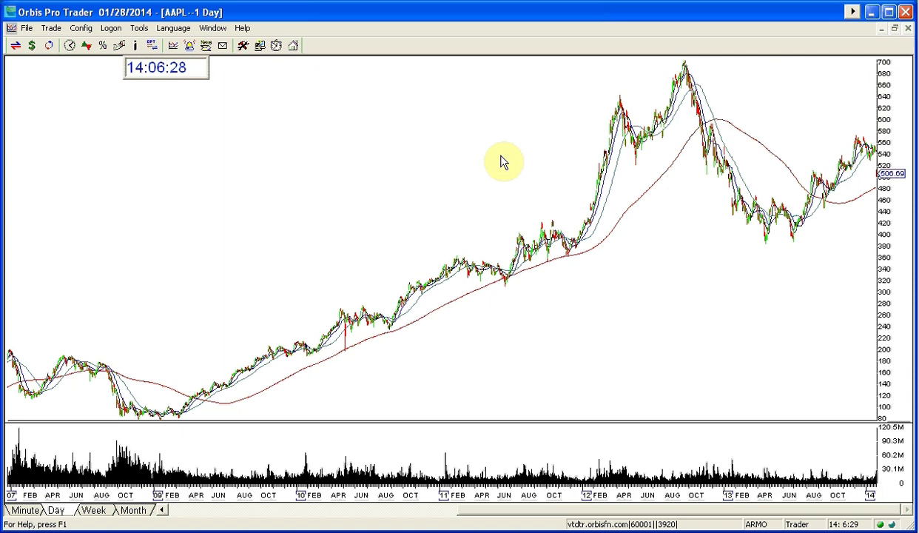
click(475, 245)
drag(476, 247, 470, 262)
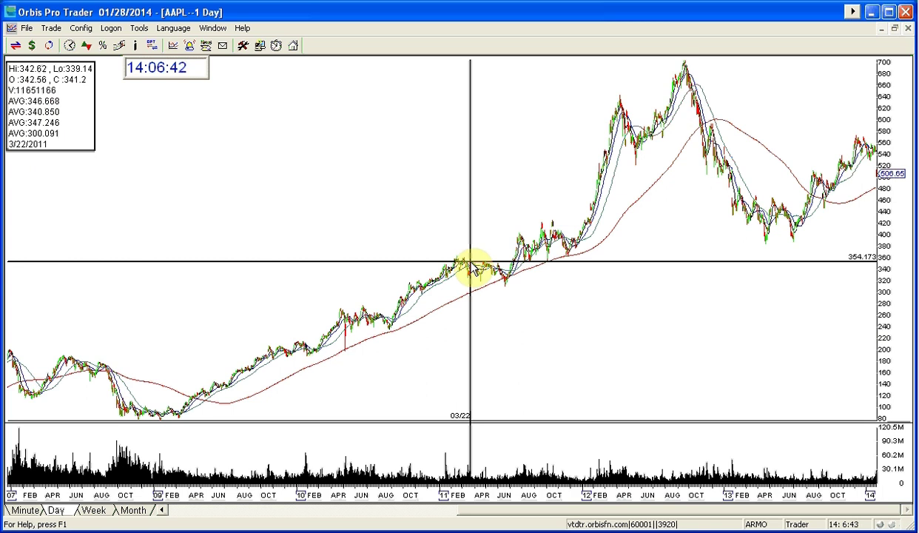
click(473, 269)
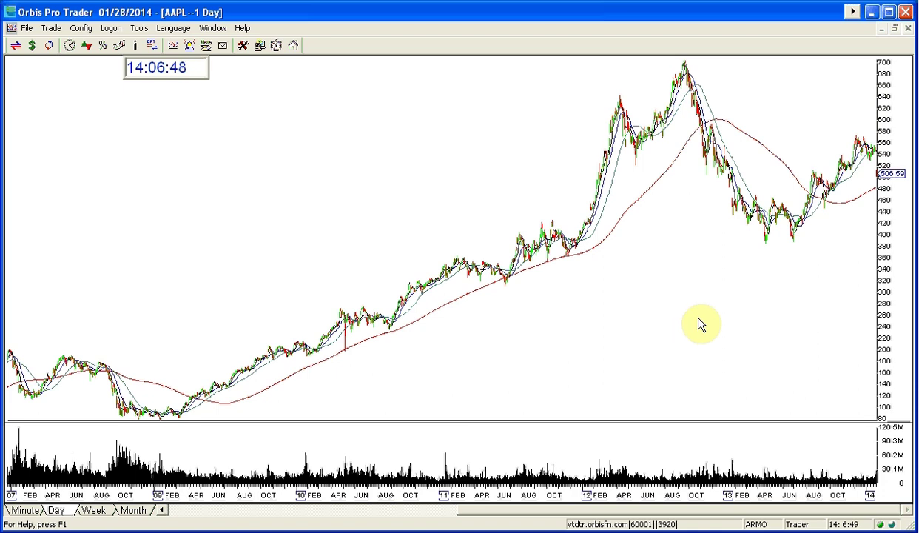
click(694, 197)
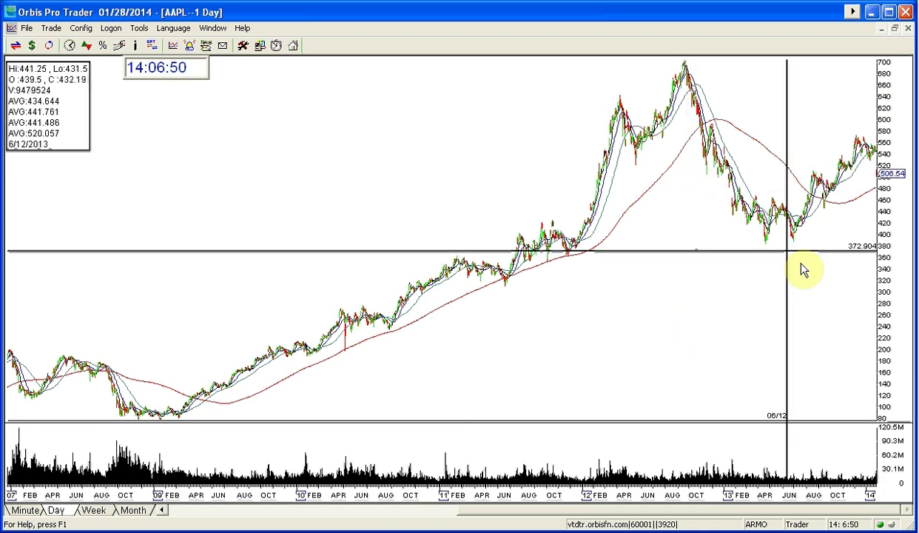
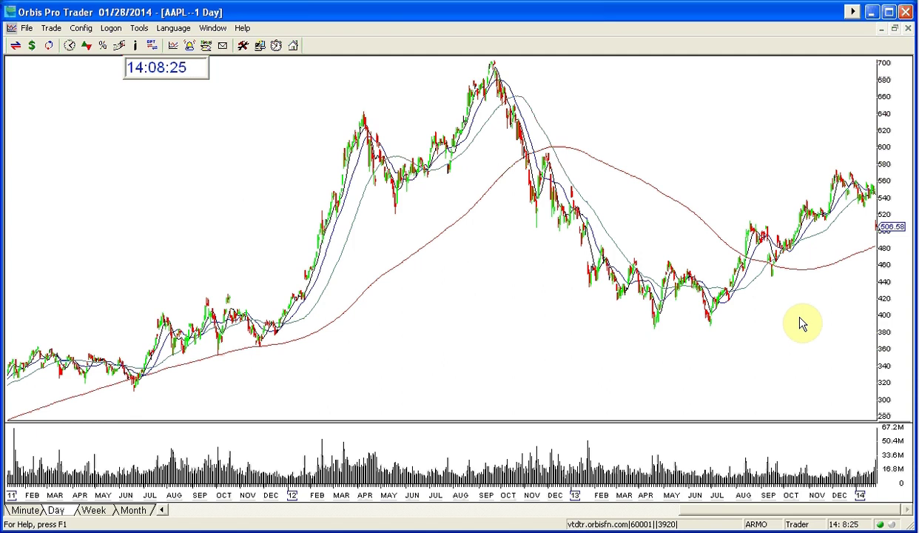
Widen the AAPL daily chart from 2011 back to 2007, check the June 2011 price level with the crosshair, and restore the multi-chart layout.
scroll(770, 330, down, 3)
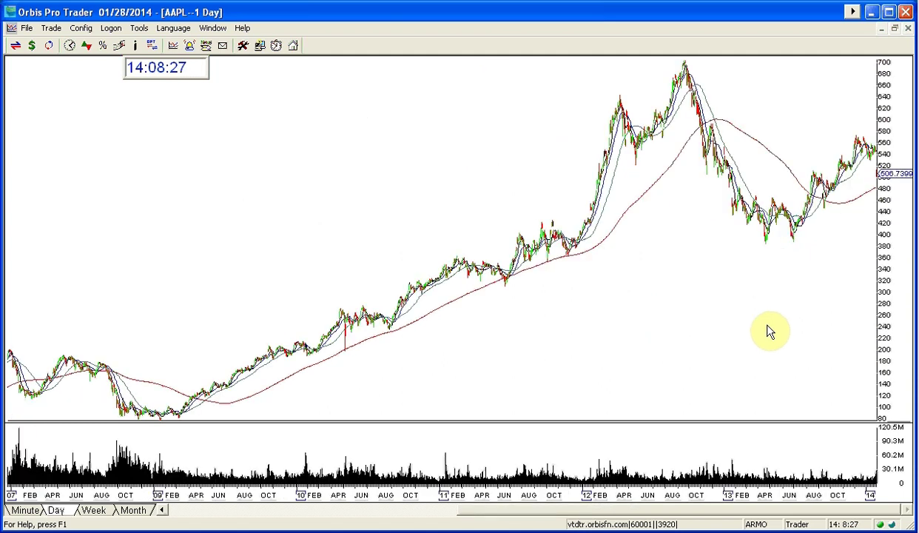
drag(538, 268, 501, 268)
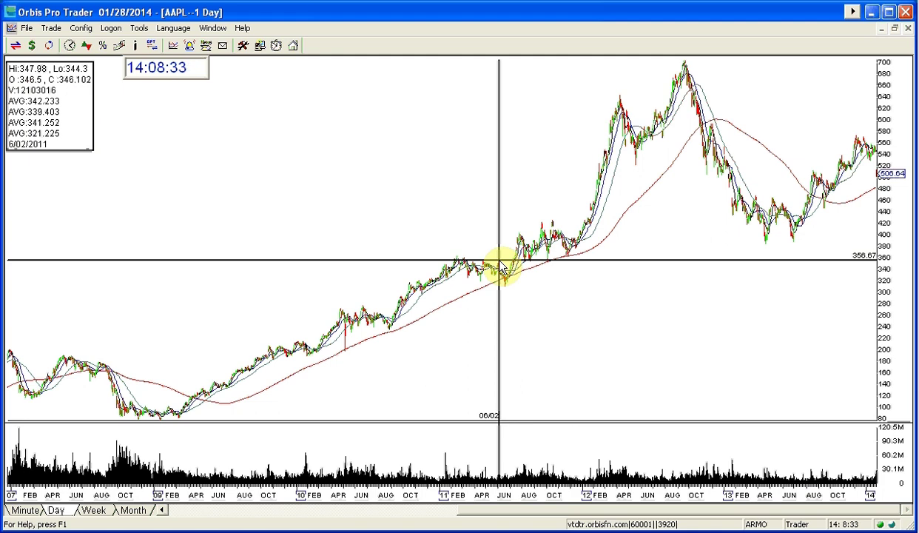
click(500, 268)
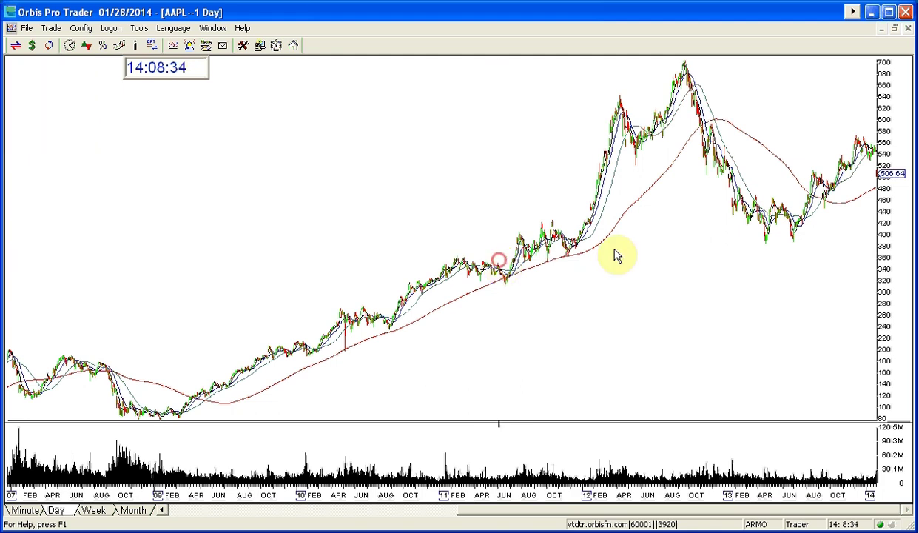
click(895, 28)
Inspect the AAPL 15-minute chart with the crosshair around the 10:30 candle and the price level near 515 across the gap.
click(213, 185)
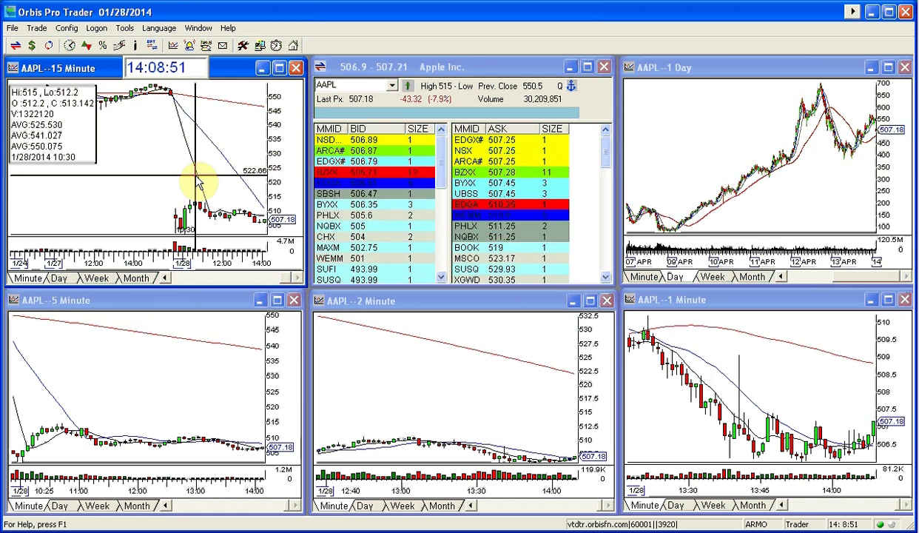
click(197, 208)
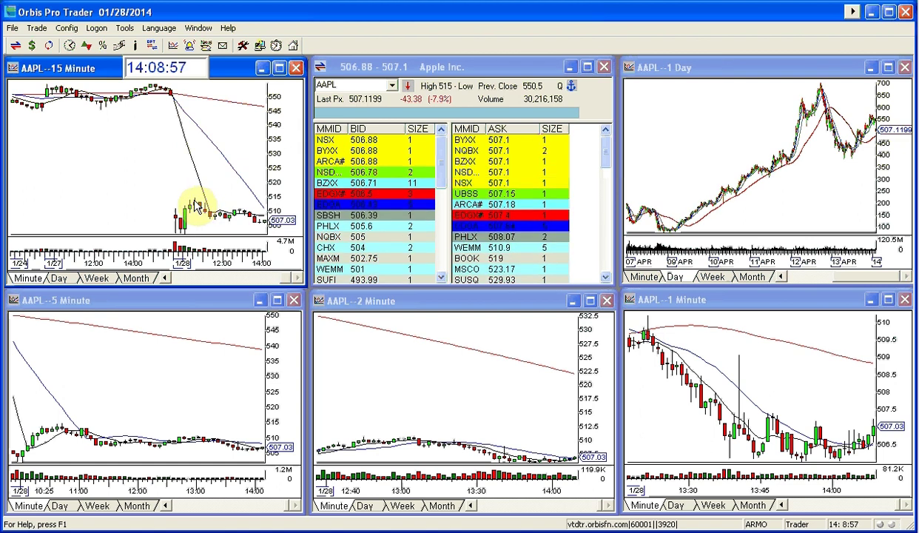
click(198, 197)
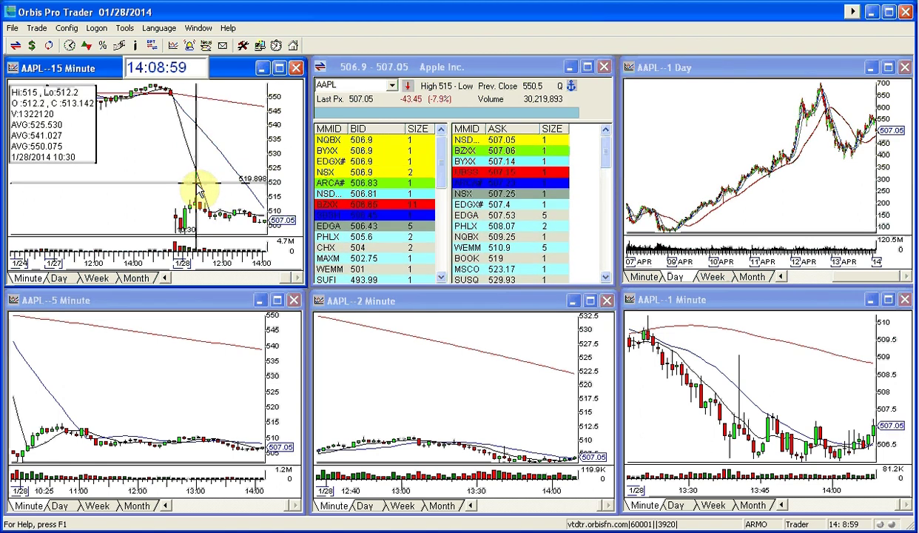
click(198, 194)
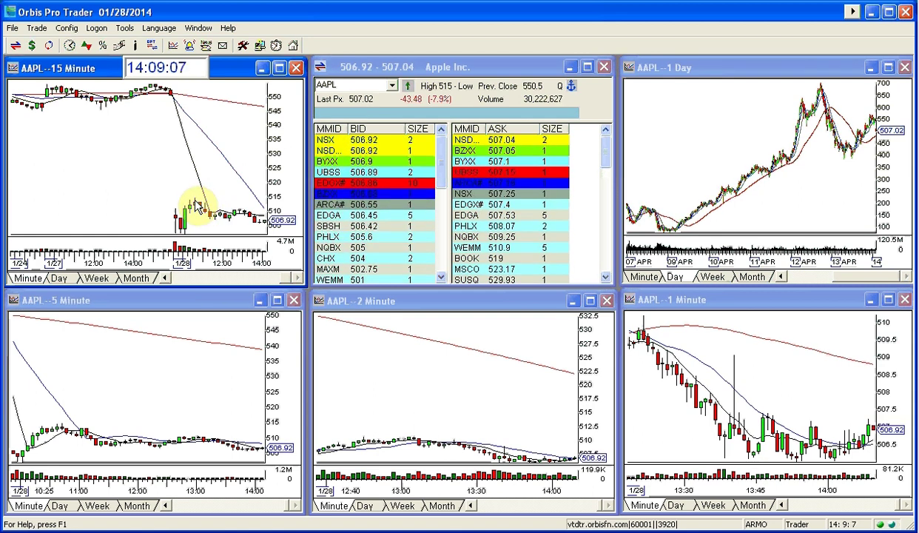
click(143, 200)
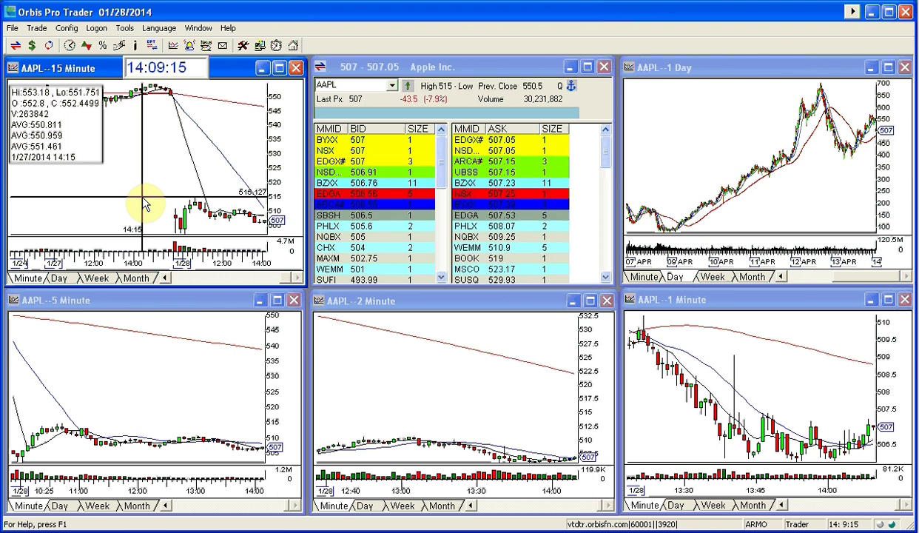
click(160, 202)
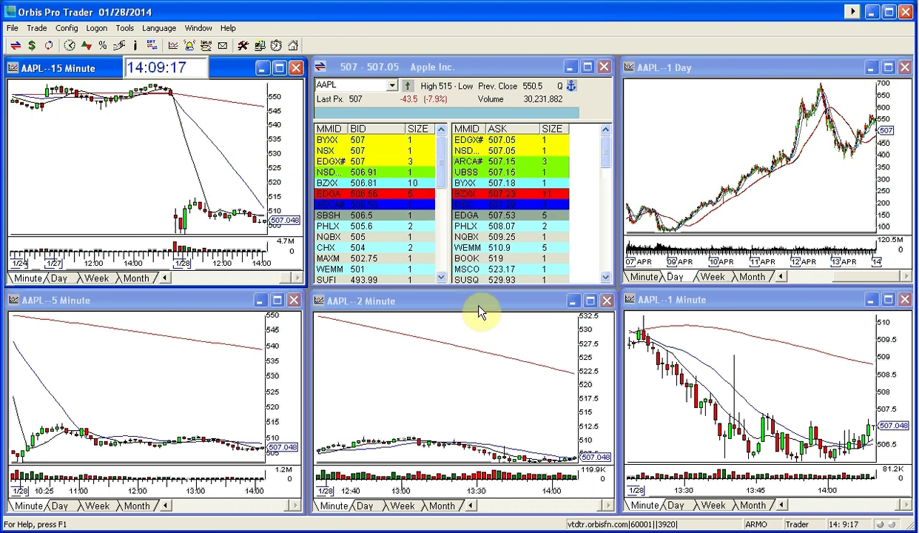
click(148, 195)
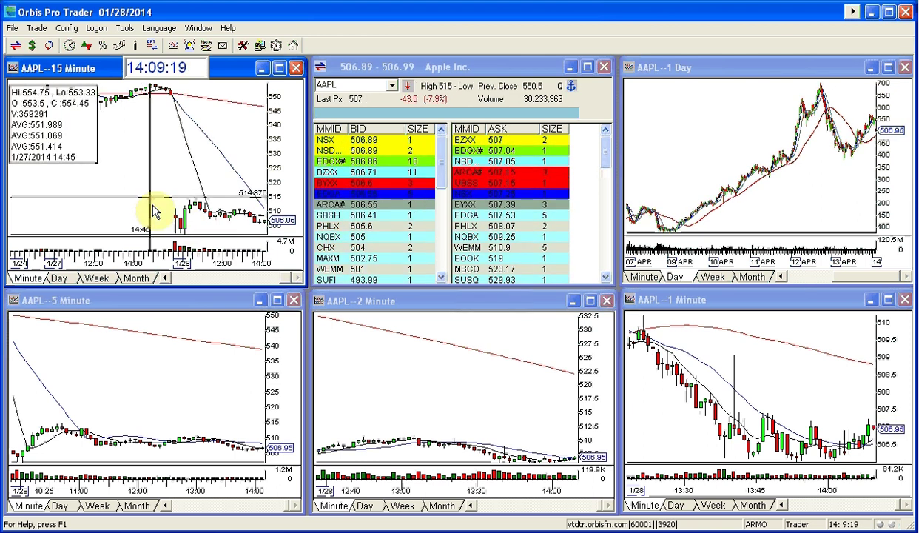
click(198, 199)
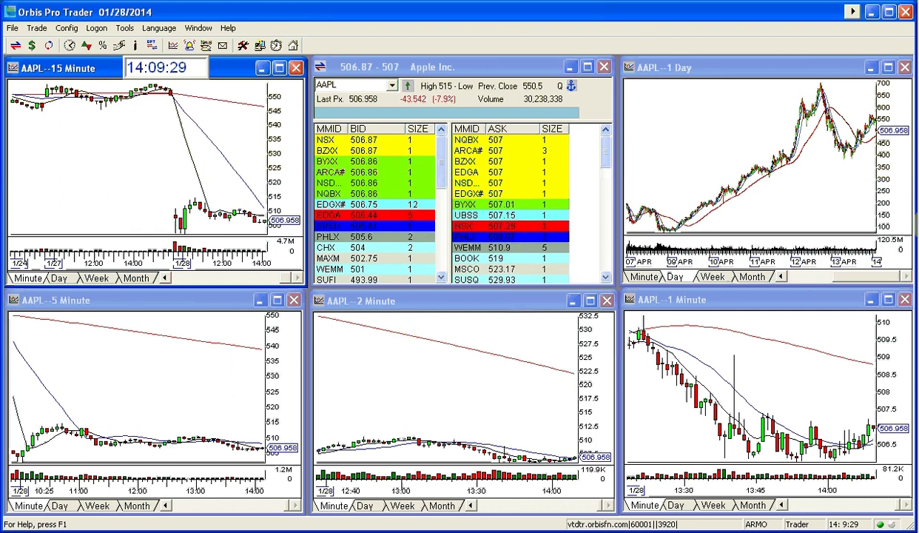
Narrow the AAPL daily chart to late 2013 through January 2014 and enlarge it to full view.
click(802, 191)
scroll(803, 193, up, 5)
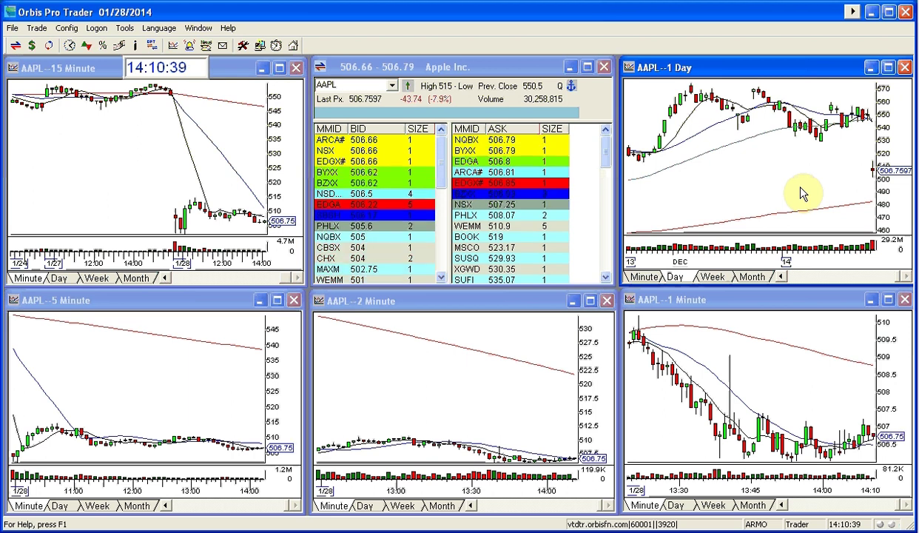
click(888, 67)
Review the AAPL daily history back to 2011, and return to the multi-chart layout with only the most recent months shown.
scroll(744, 310, down, 5)
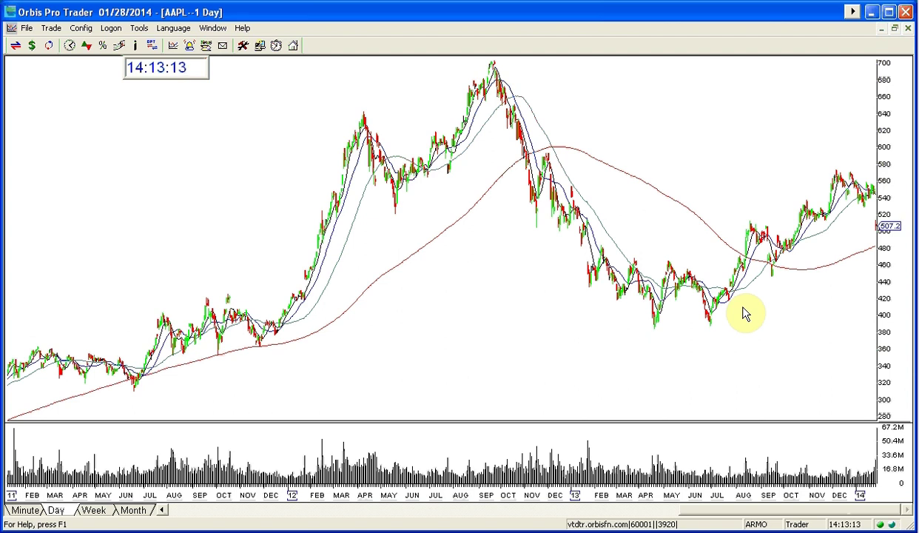
click(895, 27)
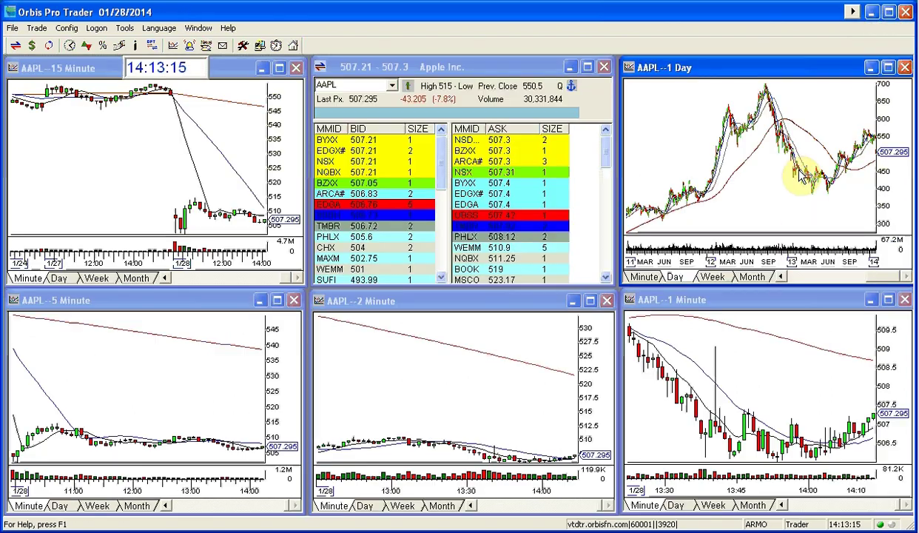
scroll(800, 175, up, 5)
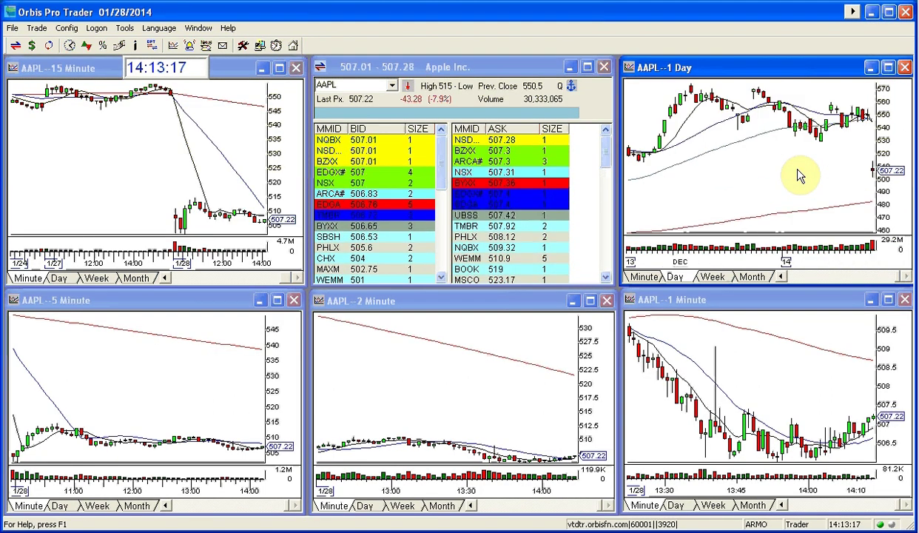